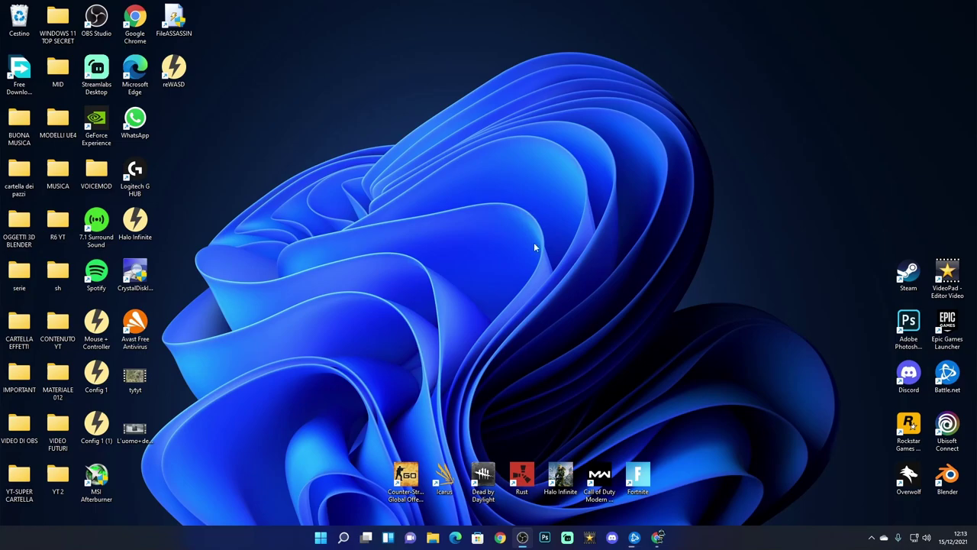
View the paused YouTube video on downloading Forza Horizon 5 in full screen, and exit full screen.
mouse_move(661, 532)
click(680, 500)
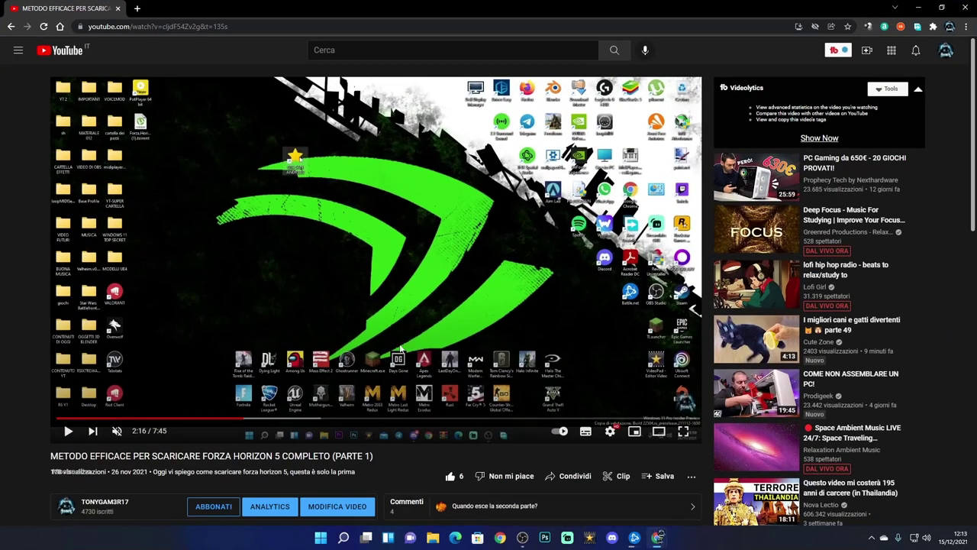
click(683, 432)
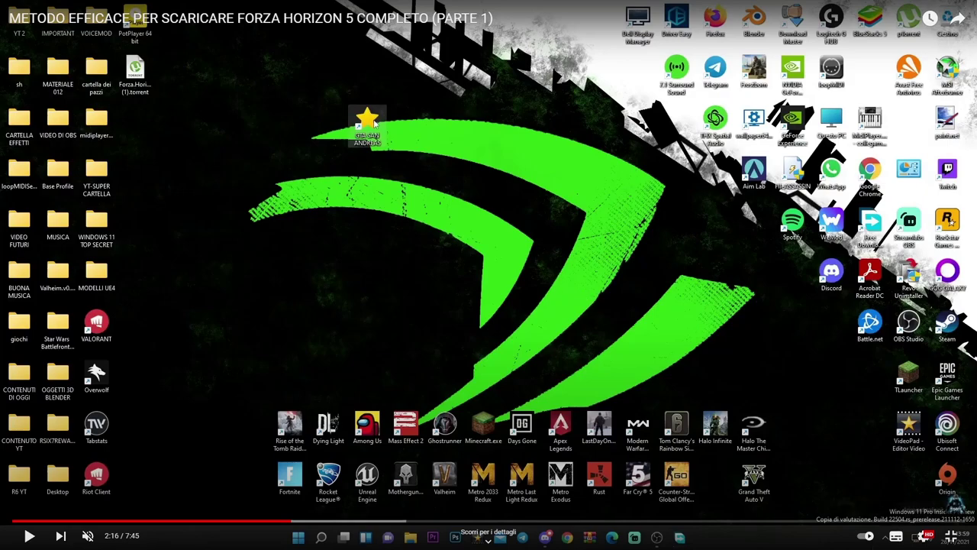
click(951, 535)
Open This PC in File Explorer to examine the free space on the drives.
click(432, 537)
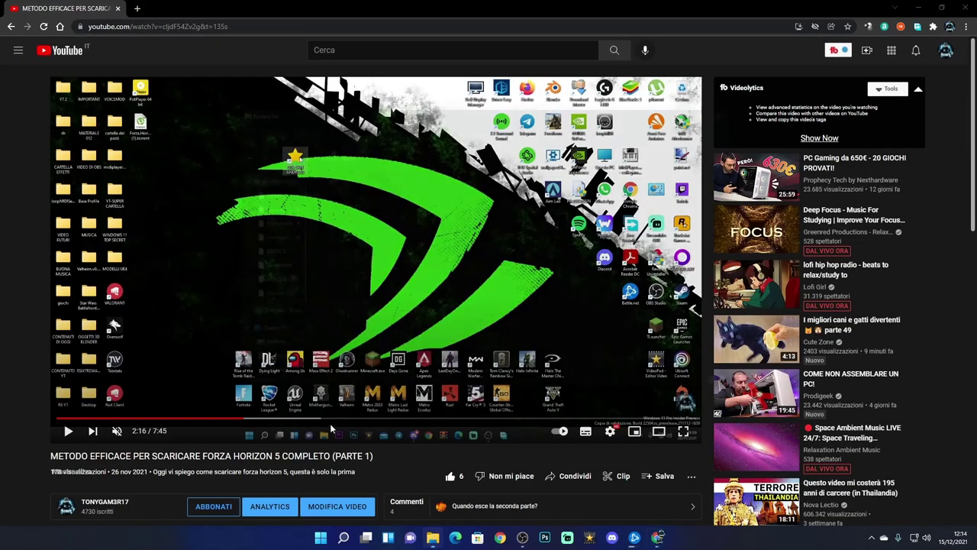
click(238, 343)
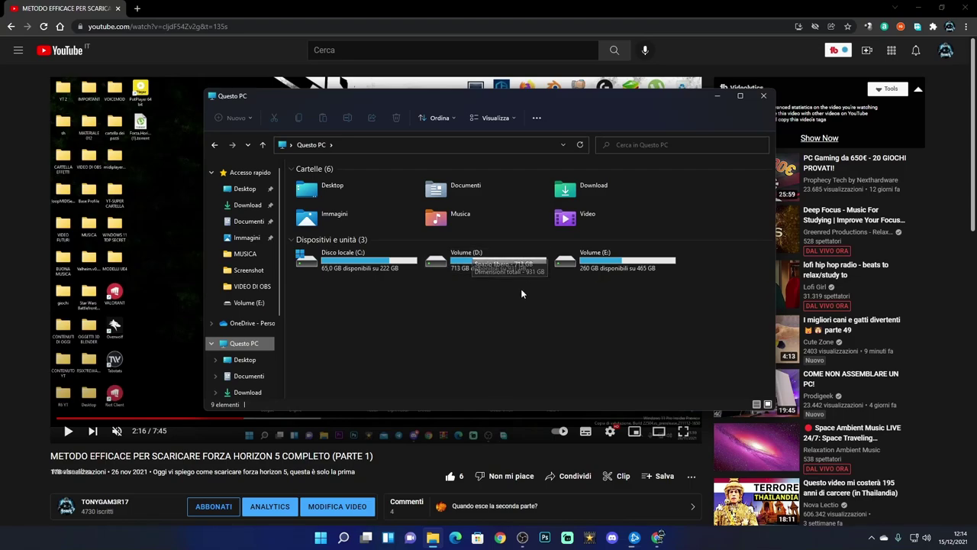
Switch back to Chrome and replace the YouTube tab with a new blank tab.
click(139, 10)
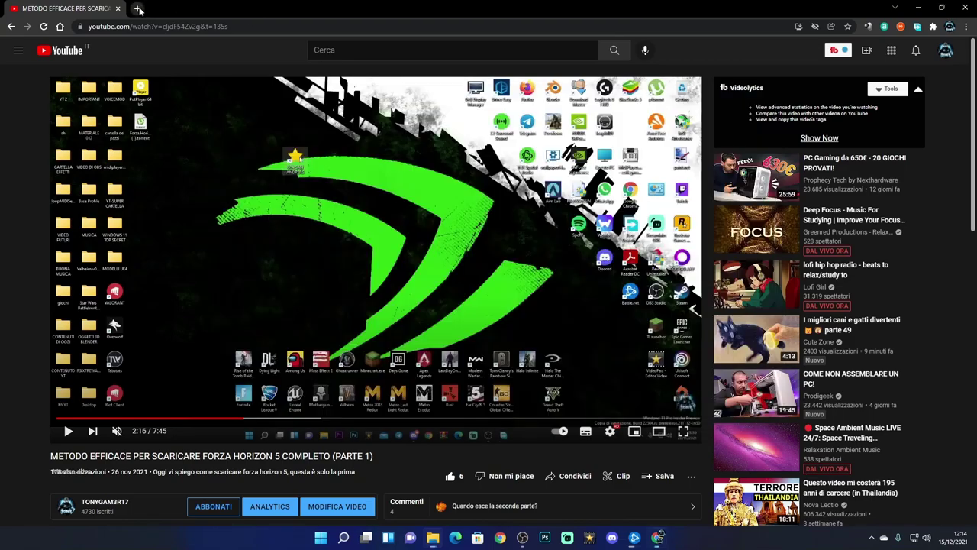
click(138, 9)
click(118, 9)
Search Google for MICOROSOFT and open the official Microsoft website from the results.
click(127, 26)
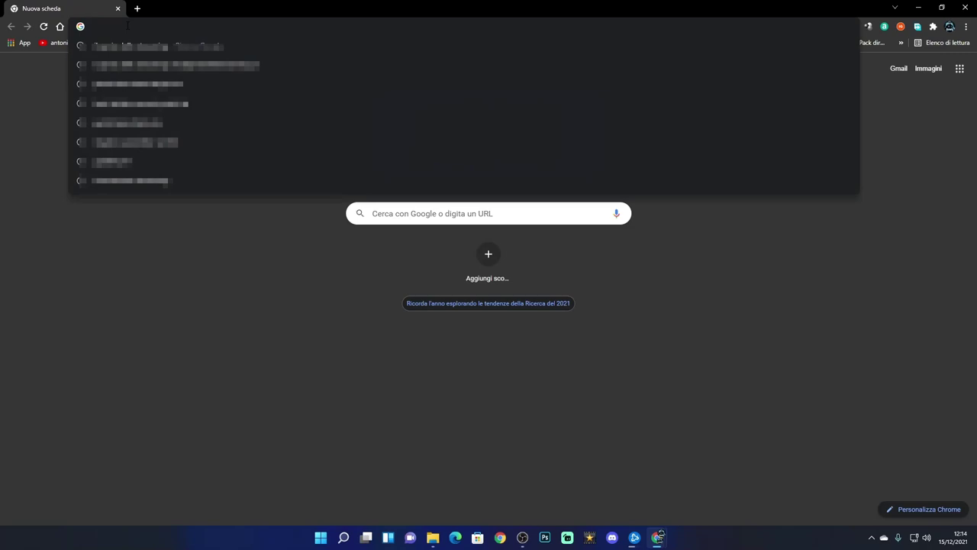
text(WMI)
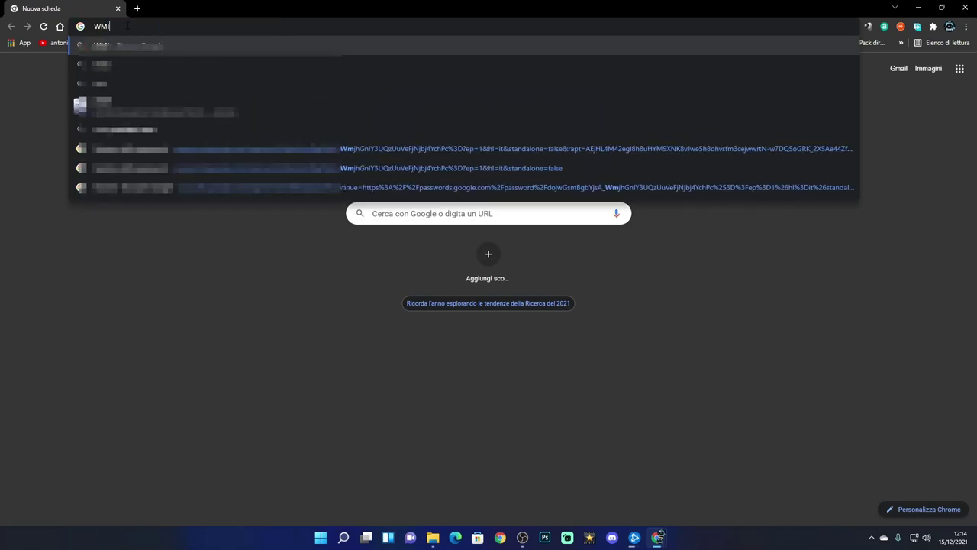
text(CROSO)
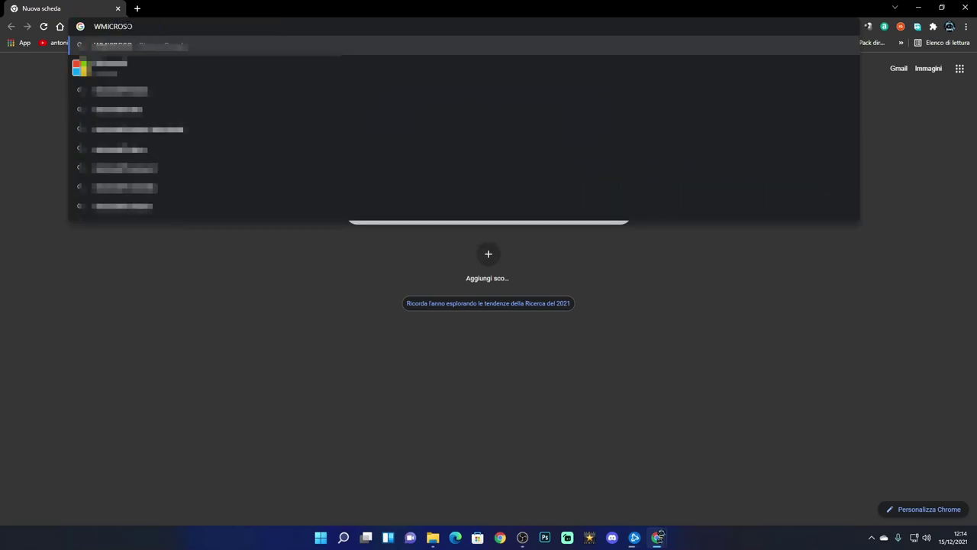
key(ctrl+a)
text(MICOROSOFT)
key(Return)
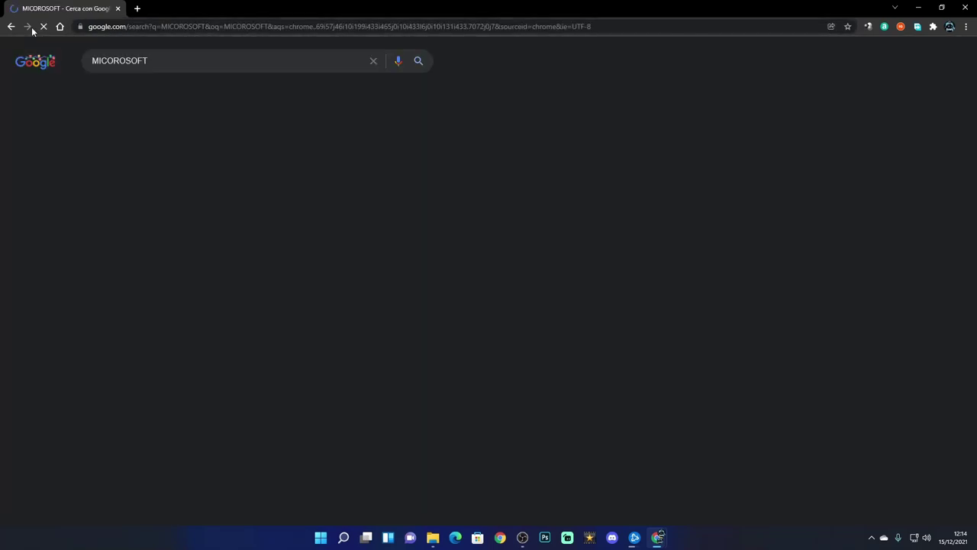
click(138, 190)
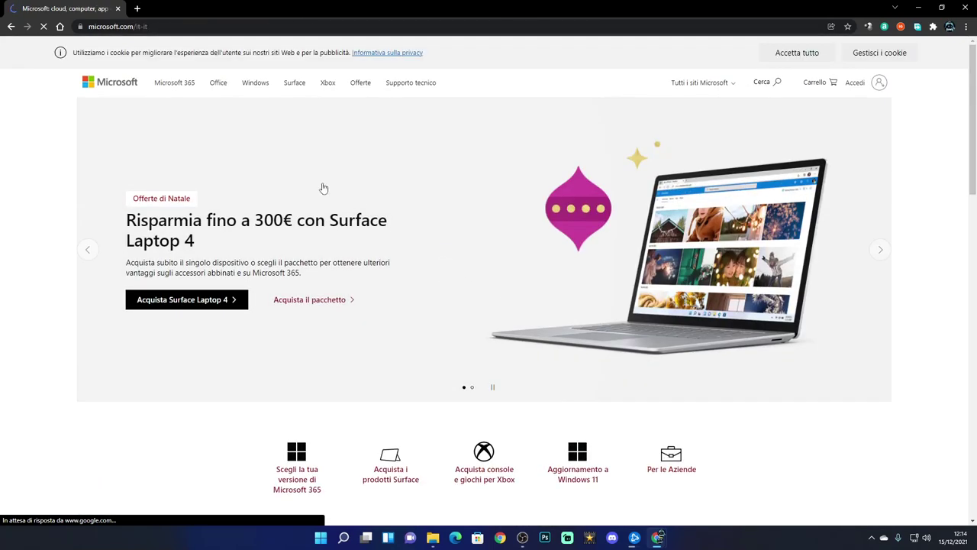
Find how to get Windows 11 in the site's Windows section and open the PC compatibility check information.
click(253, 84)
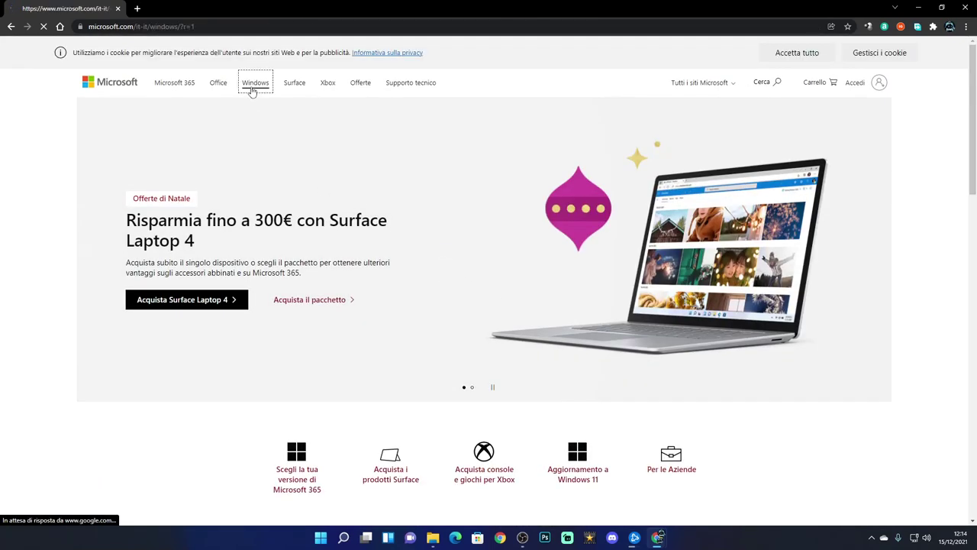
scroll(588, 291, down, 5)
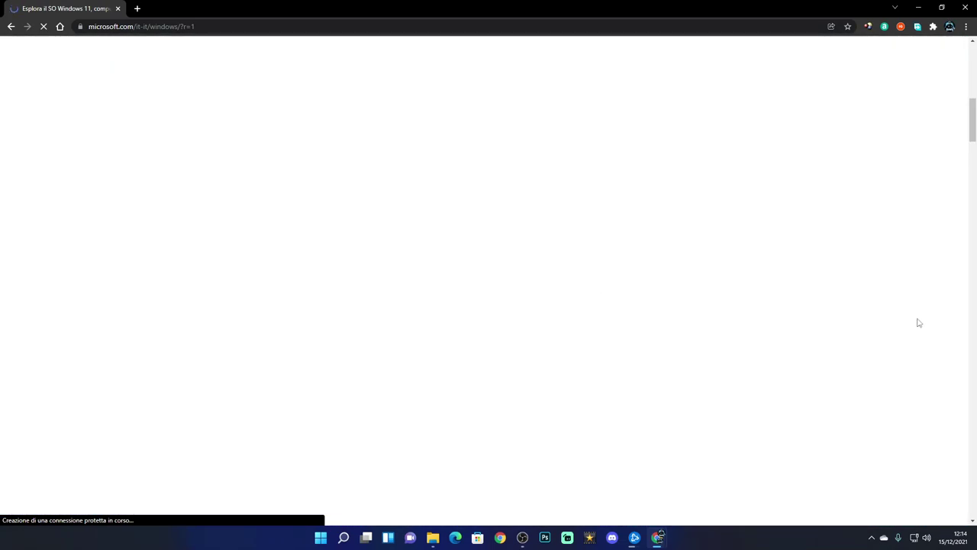
drag(972, 331, 974, 395)
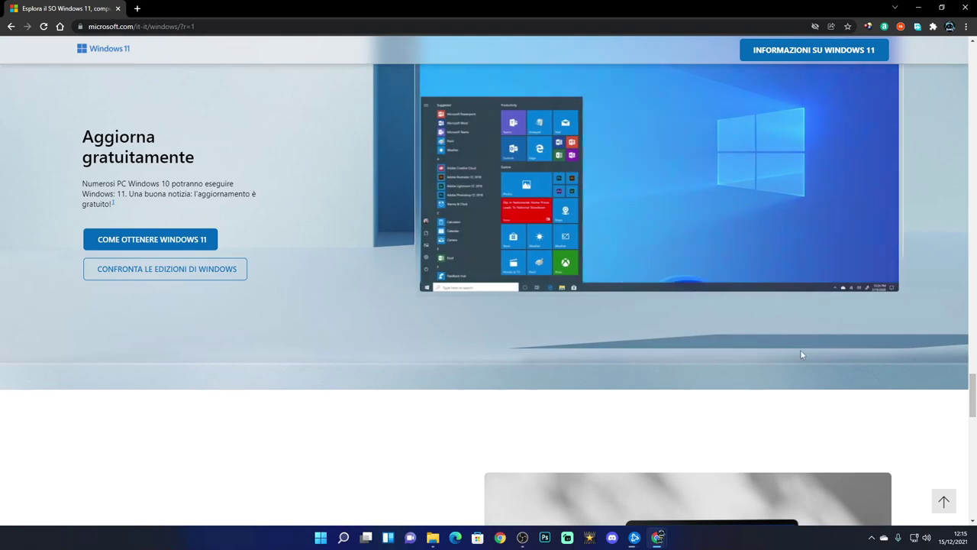
click(150, 241)
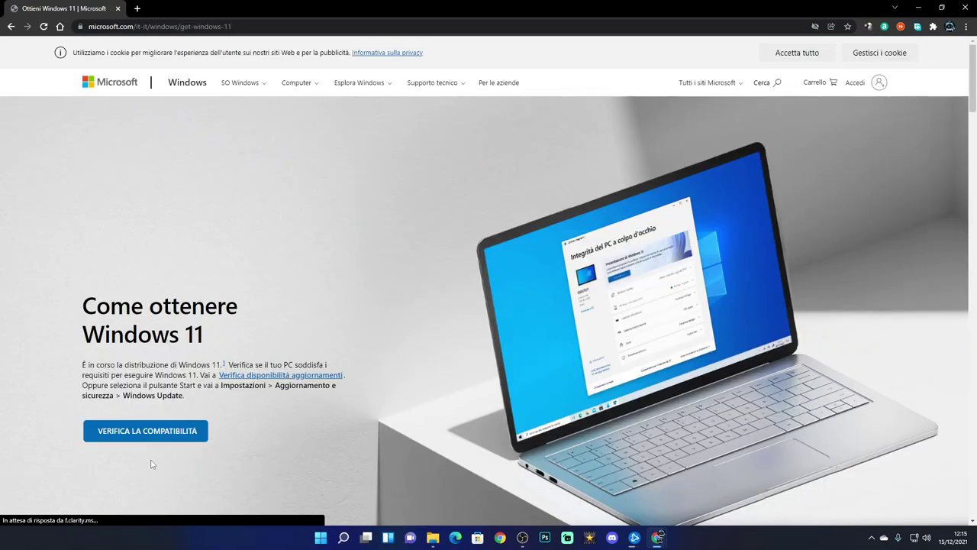
click(152, 432)
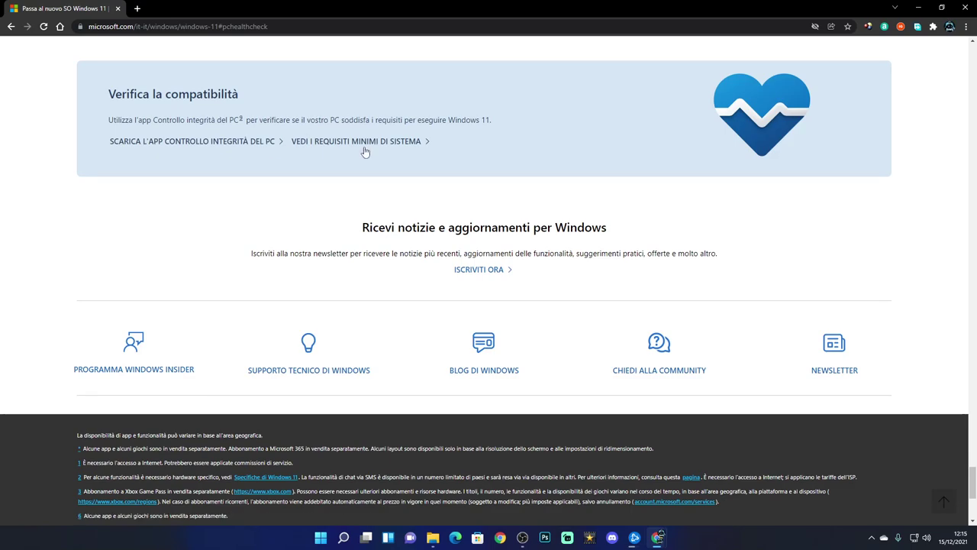
Download the PC health check app (Controllo integrità del PC) and use it to check the computer against the Windows 11 requirements.
click(211, 145)
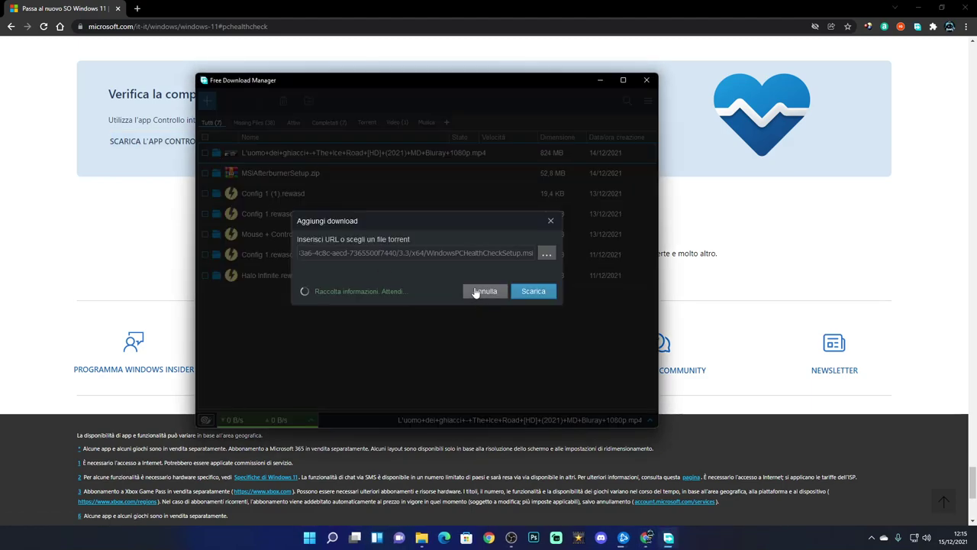
click(532, 351)
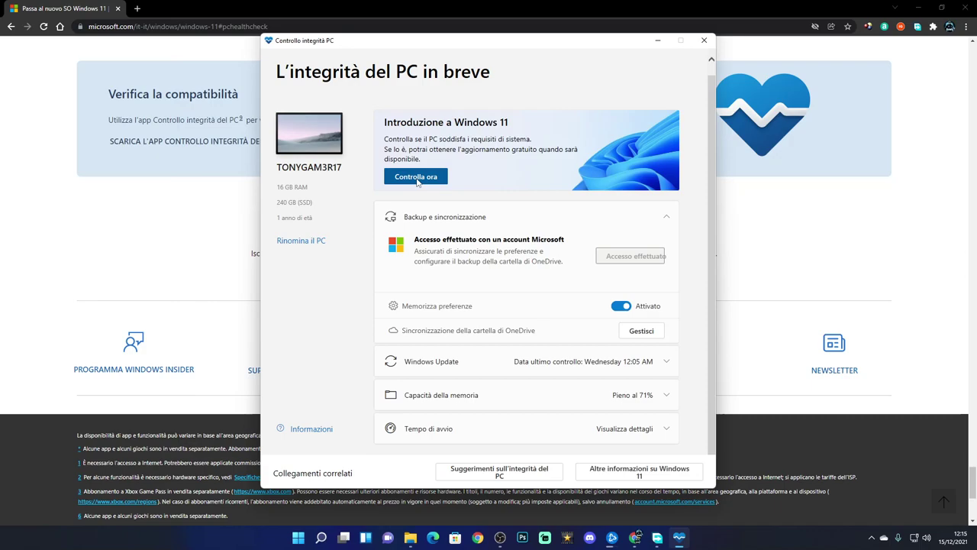
click(415, 177)
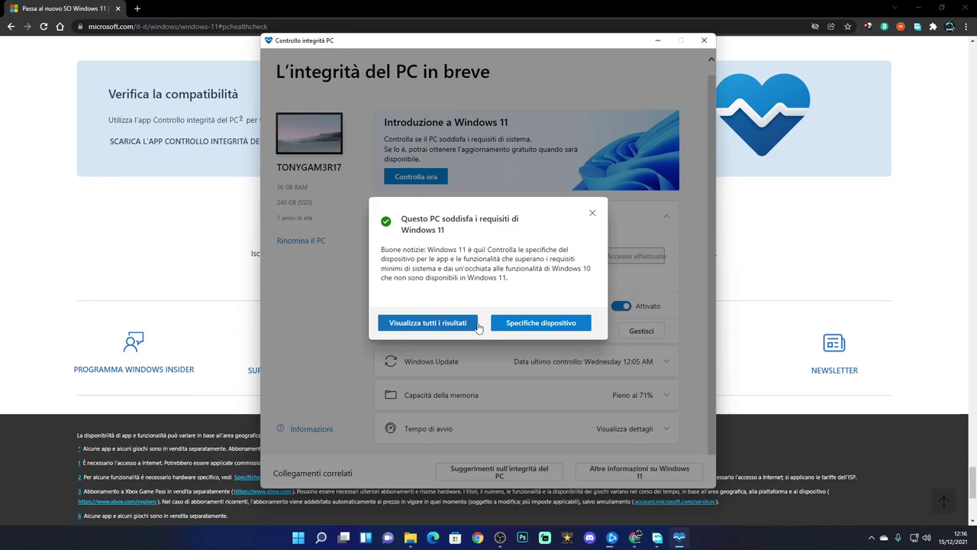
click(592, 212)
click(697, 48)
Open Microsoft's Download Windows 11 page from the "windows 11 download" search results and translate it into Italian.
scroll(689, 82, up, 4)
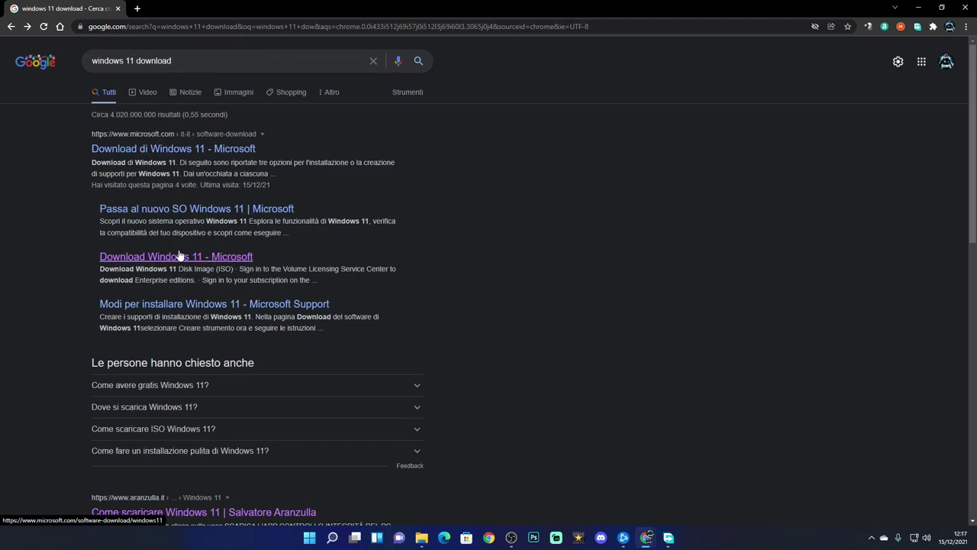
click(151, 257)
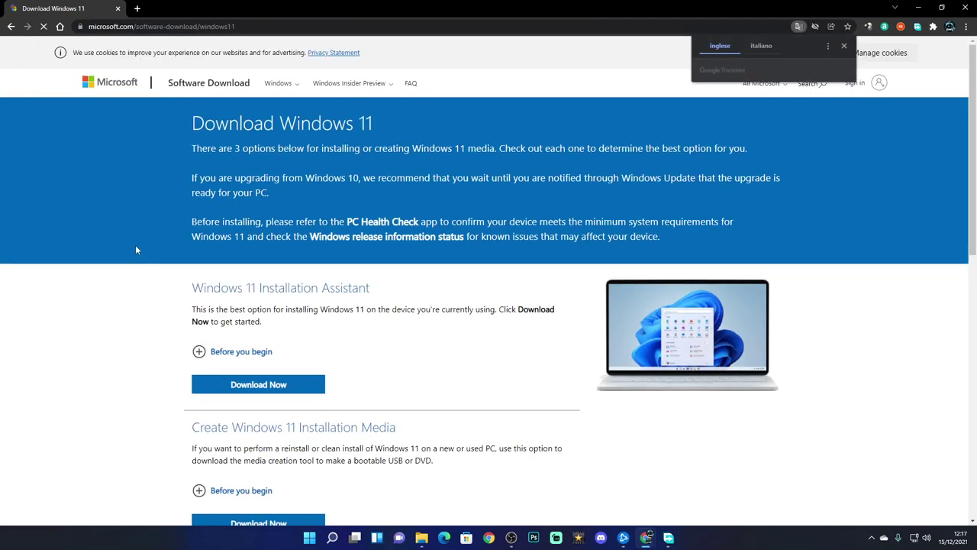
scroll(349, 339, down, 3)
click(762, 47)
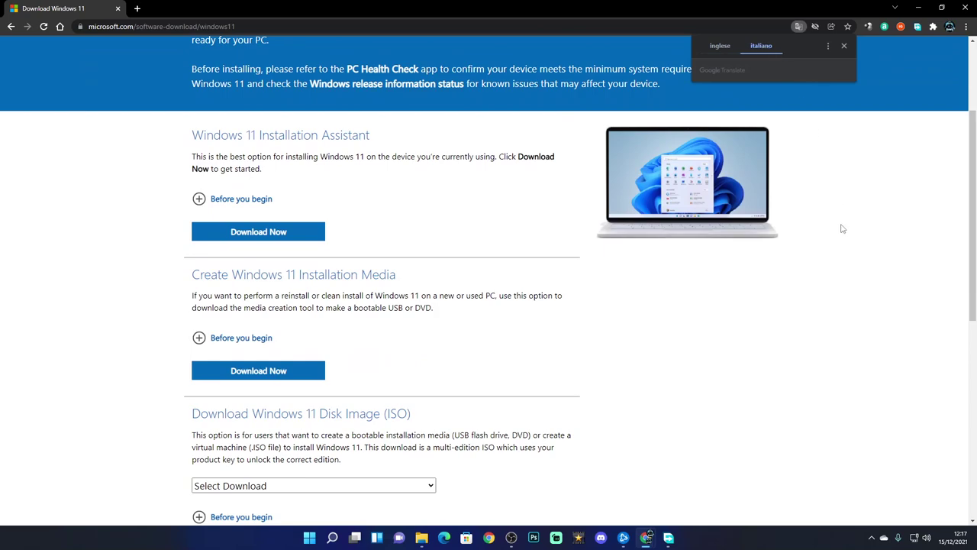
Select Windows 11 as the disk image (ISO) to download and submit the request.
scroll(737, 283, down, 4)
scroll(695, 287, down, 3)
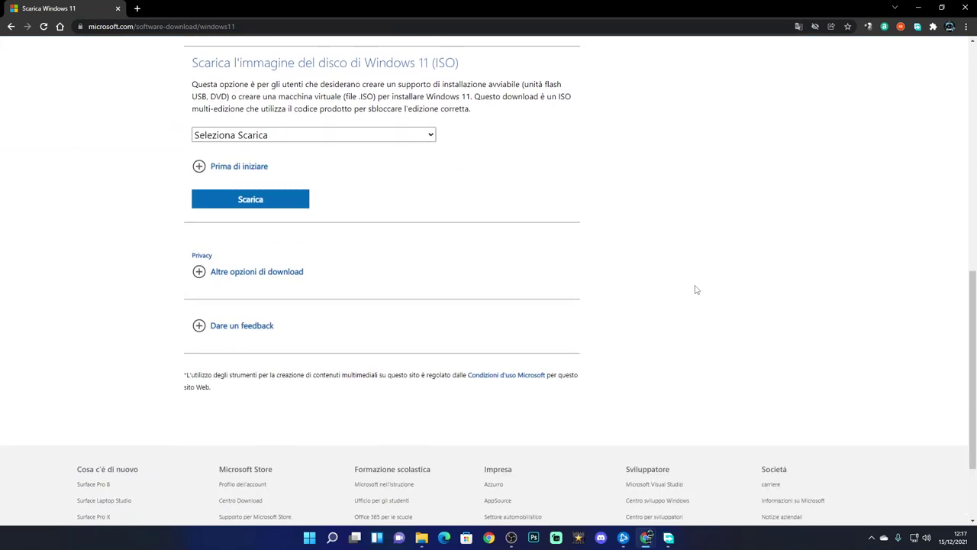
scroll(695, 285, up, 2)
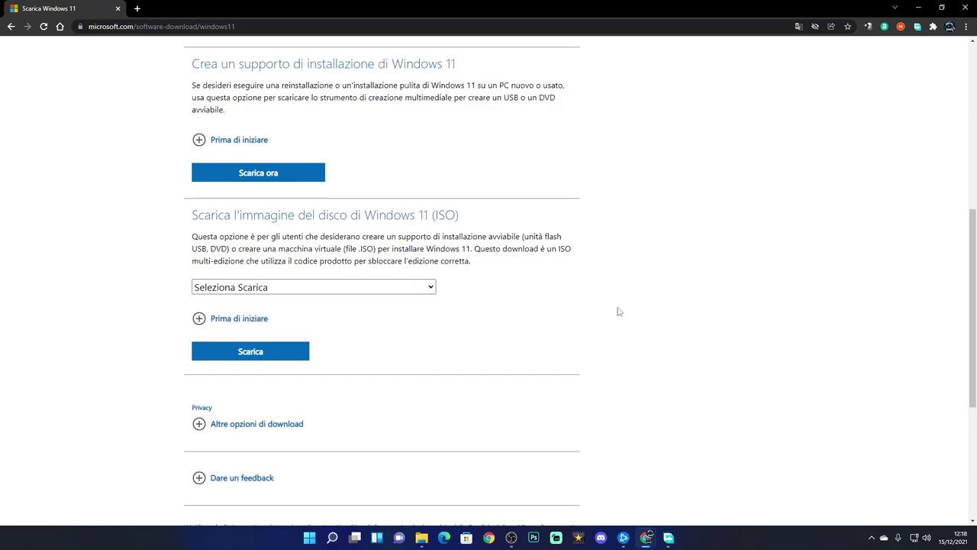
click(415, 289)
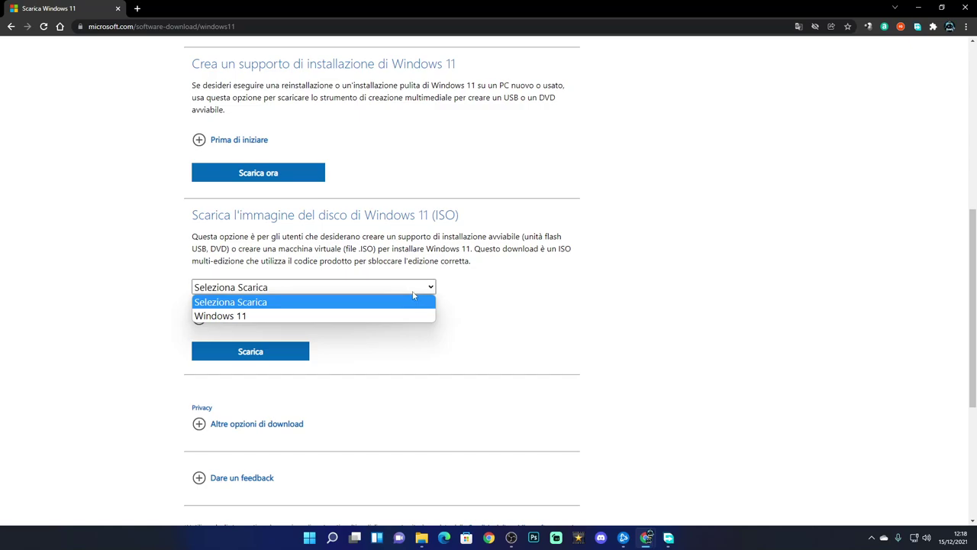
click(271, 317)
click(262, 350)
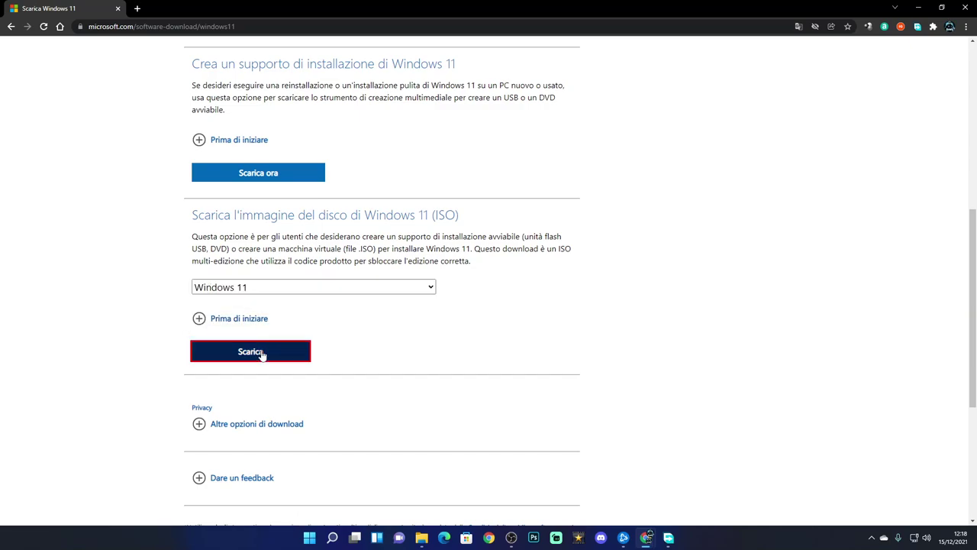
Expand the other download options and the feedback section of the download page to look through them.
scroll(332, 335, down, 3)
click(233, 181)
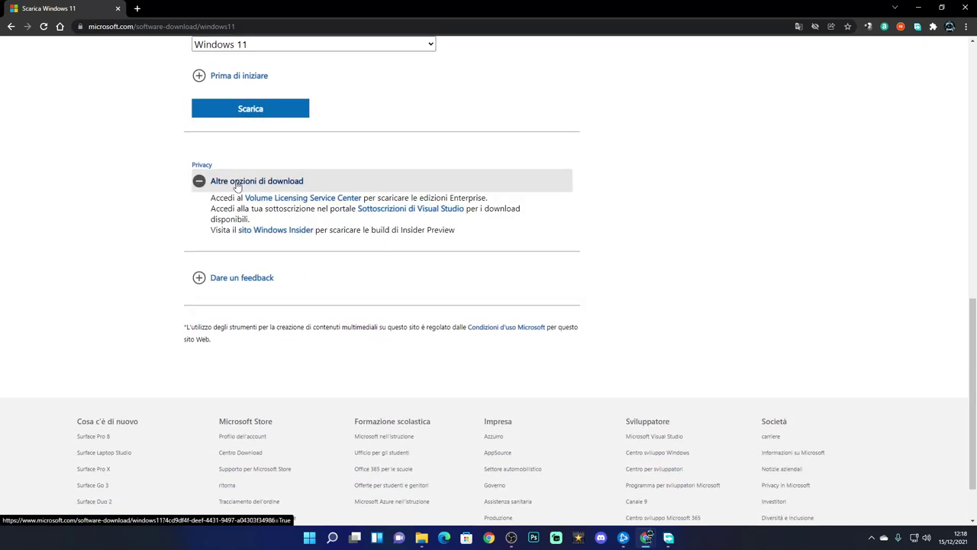
click(225, 281)
scroll(362, 298, down, 1)
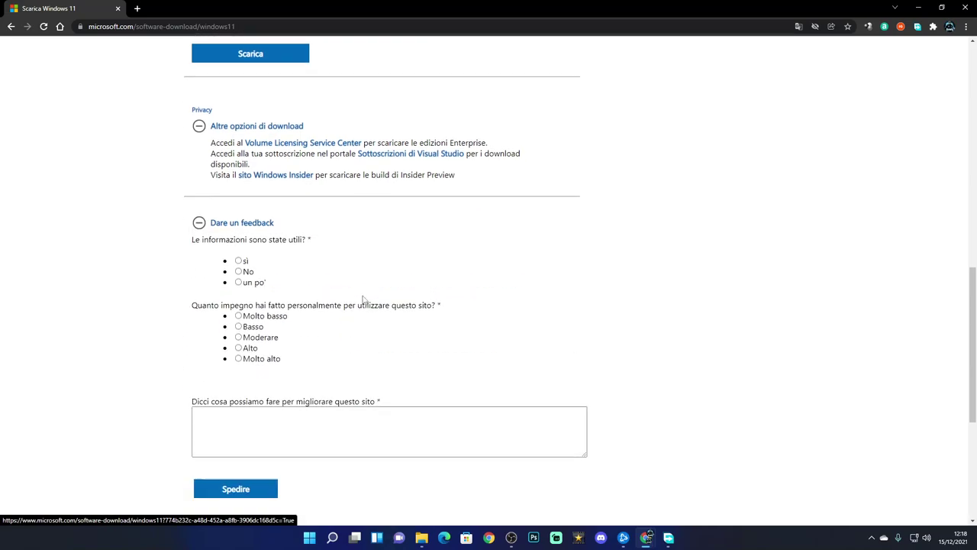
scroll(366, 298, up, 2)
scroll(365, 298, up, 2)
Expand the ISO download's "before you begin" notes and examine the requirements and installation instructions.
click(224, 331)
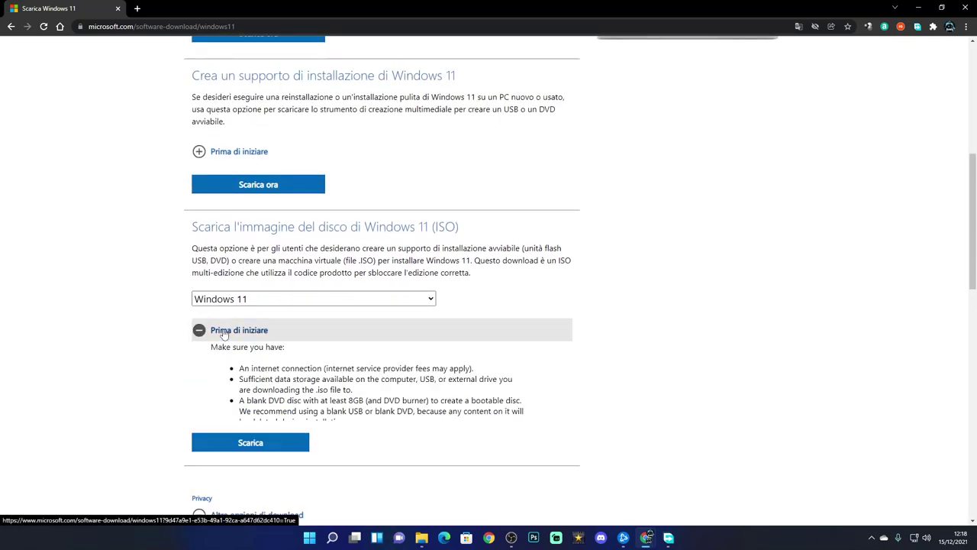
scroll(344, 328, down, 3)
scroll(359, 320, up, 4)
scroll(365, 314, down, 1)
scroll(365, 313, up, 2)
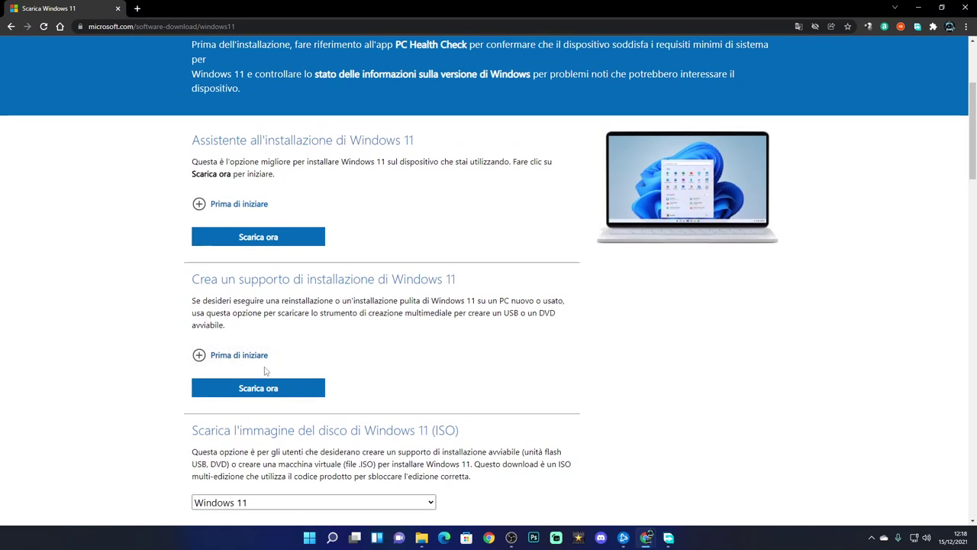
scroll(328, 359, down, 4)
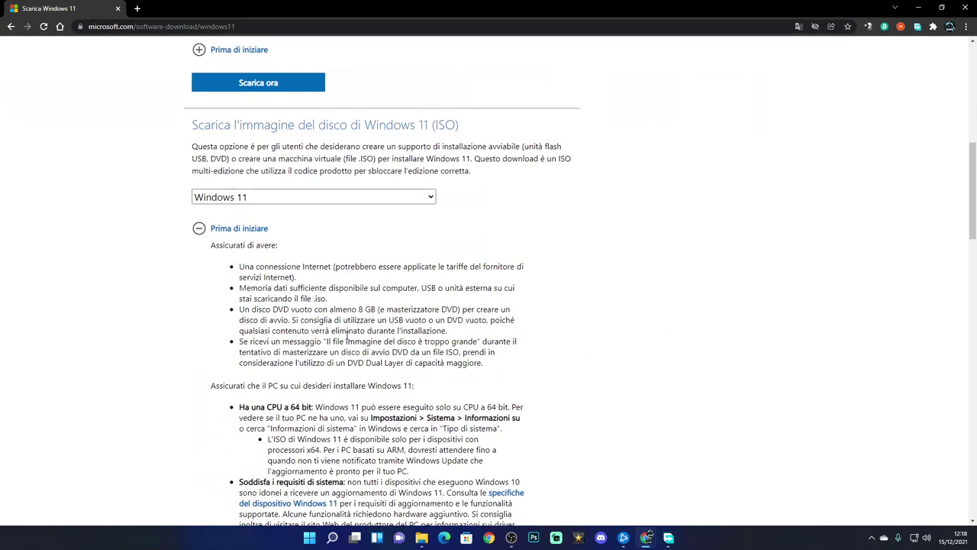
scroll(459, 321, down, 12)
scroll(275, 214, up, 2)
scroll(275, 215, up, 10)
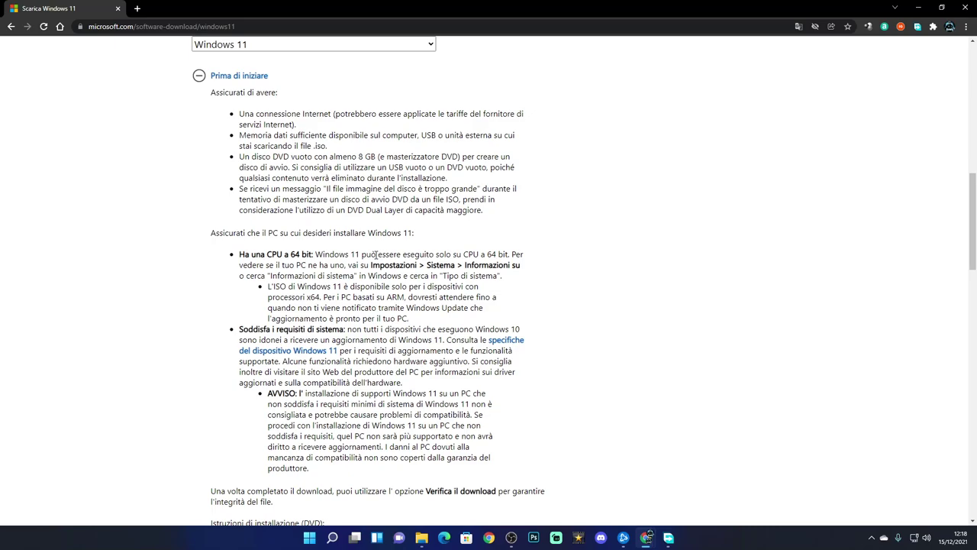
Choose Italian (italiano) as the product language for the Windows 11 ISO and confirm the choice.
scroll(579, 297, down, 13)
scroll(579, 296, up, 1)
scroll(371, 317, up, 1)
scroll(364, 380, down, 1)
scroll(364, 380, down, 1)
click(347, 323)
scroll(255, 253, down, 5)
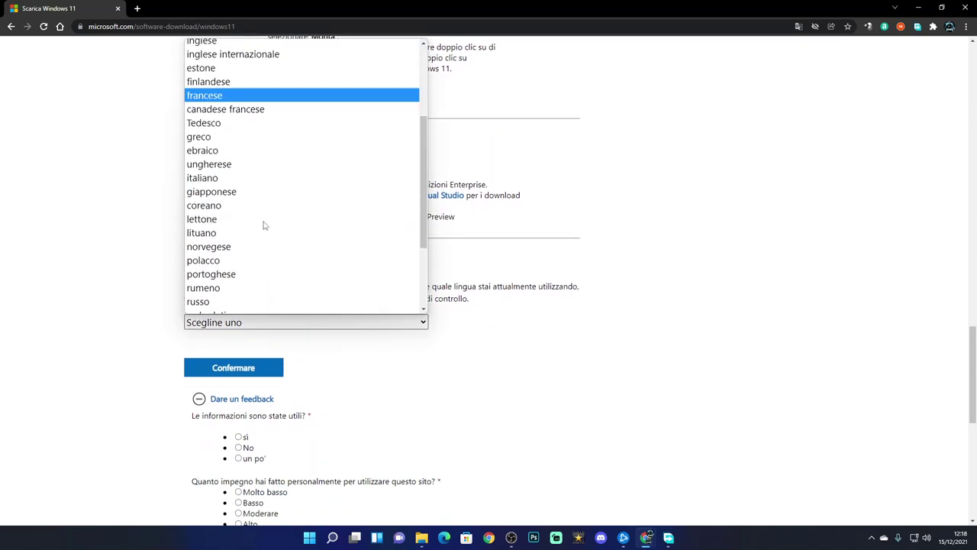
scroll(264, 226, down, 3)
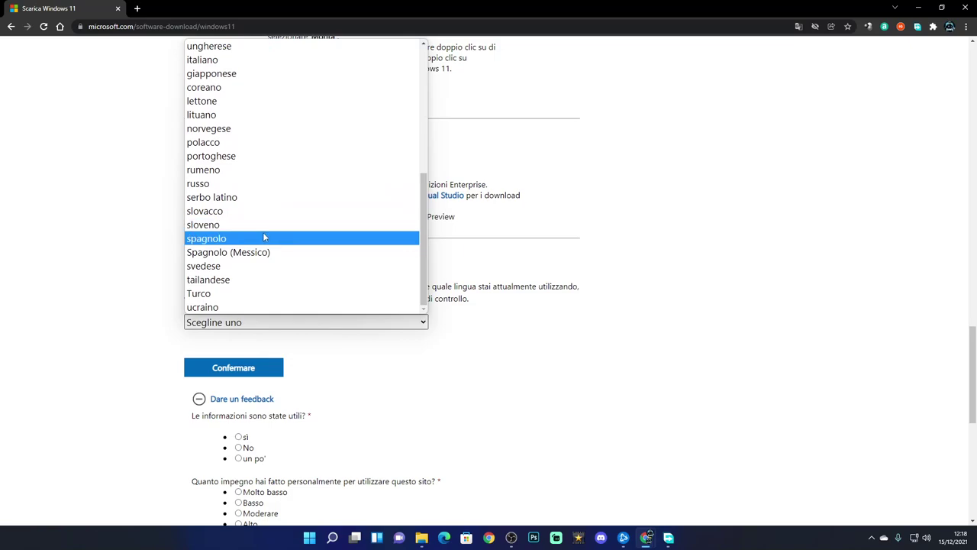
scroll(263, 237, up, 7)
scroll(212, 240, down, 2)
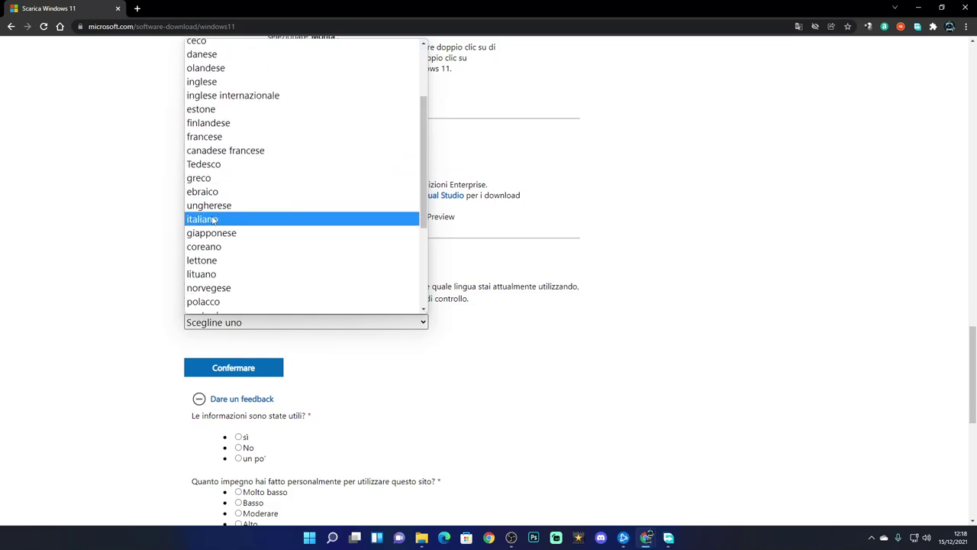
click(213, 220)
click(256, 375)
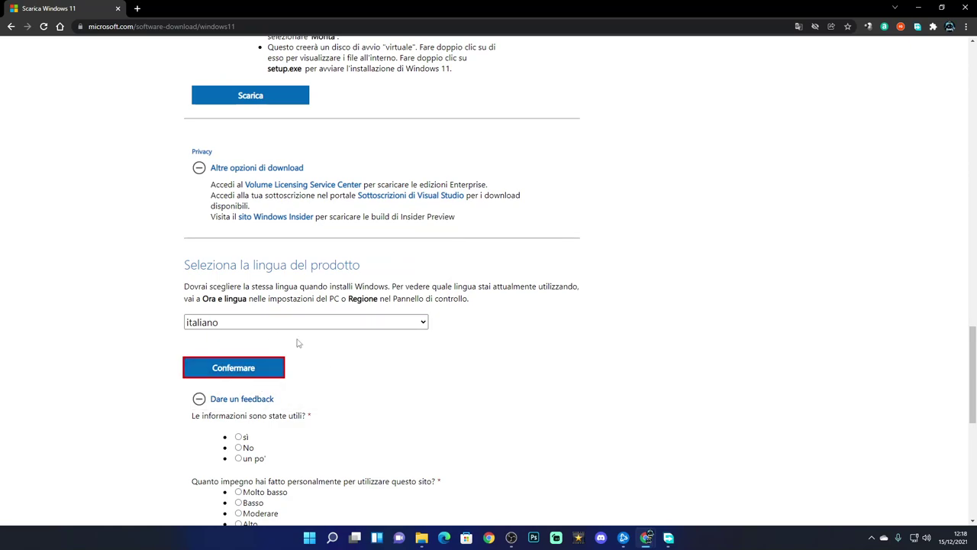
Download the 64-bit Italian Windows 11 ISO and accept the transfer in Free Download Manager.
scroll(355, 334, down, 6)
scroll(356, 334, up, 6)
scroll(355, 334, up, 2)
scroll(356, 334, down, 2)
scroll(356, 334, up, 3)
scroll(354, 335, down, 3)
click(355, 336)
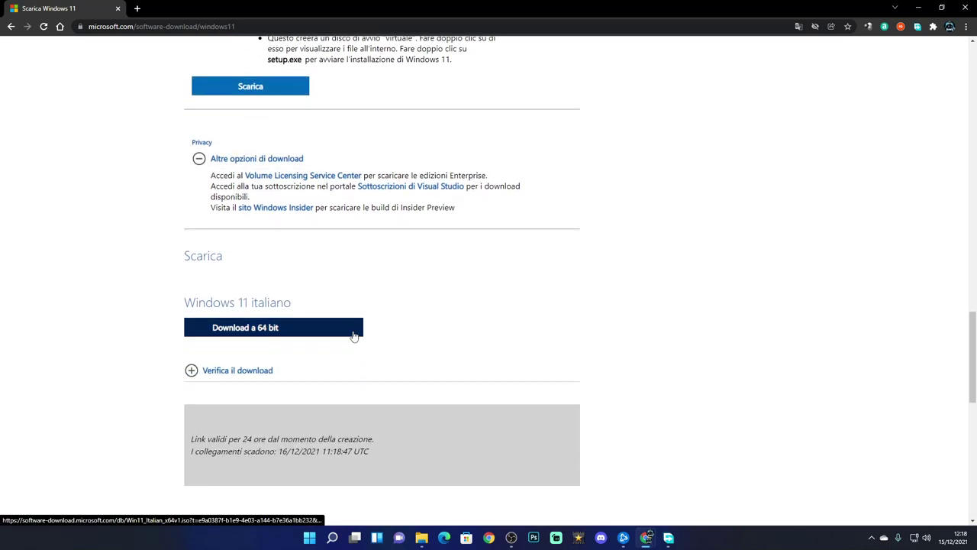
click(255, 334)
click(534, 313)
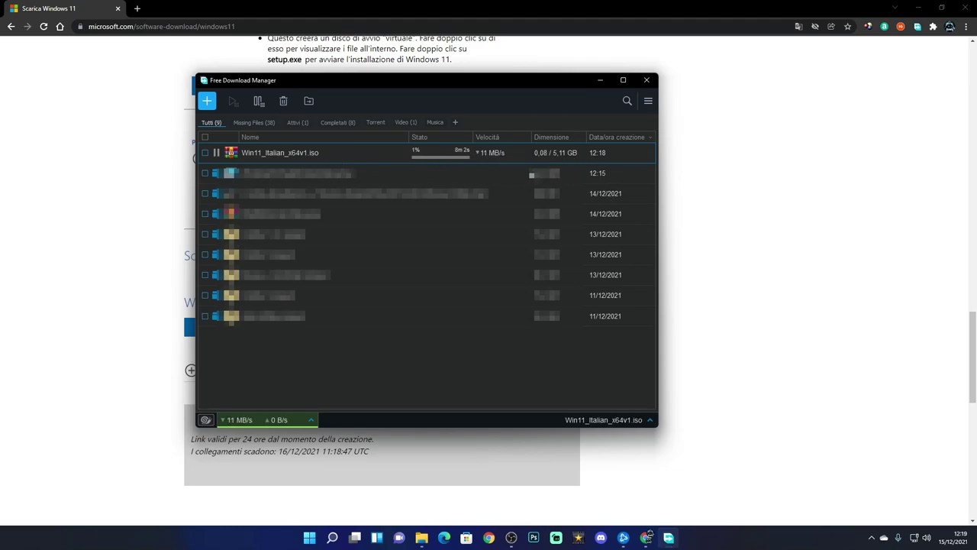
right_click(527, 171)
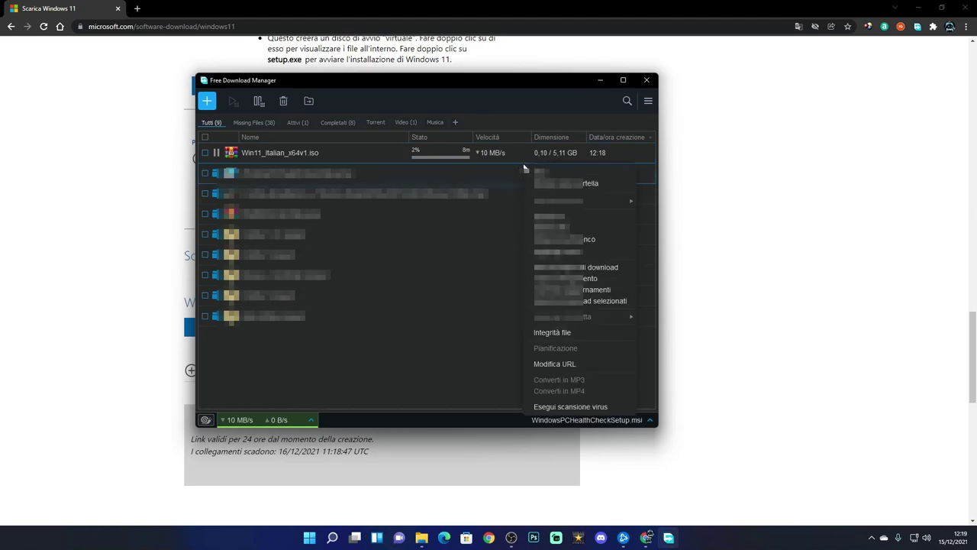
click(426, 370)
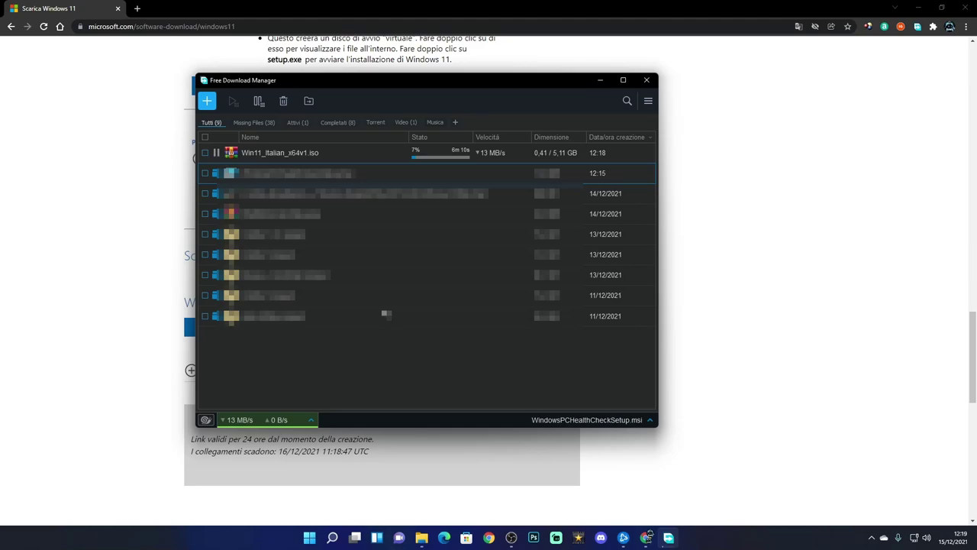
Open This PC in File Explorer and examine the storage space on the local drives.
click(421, 538)
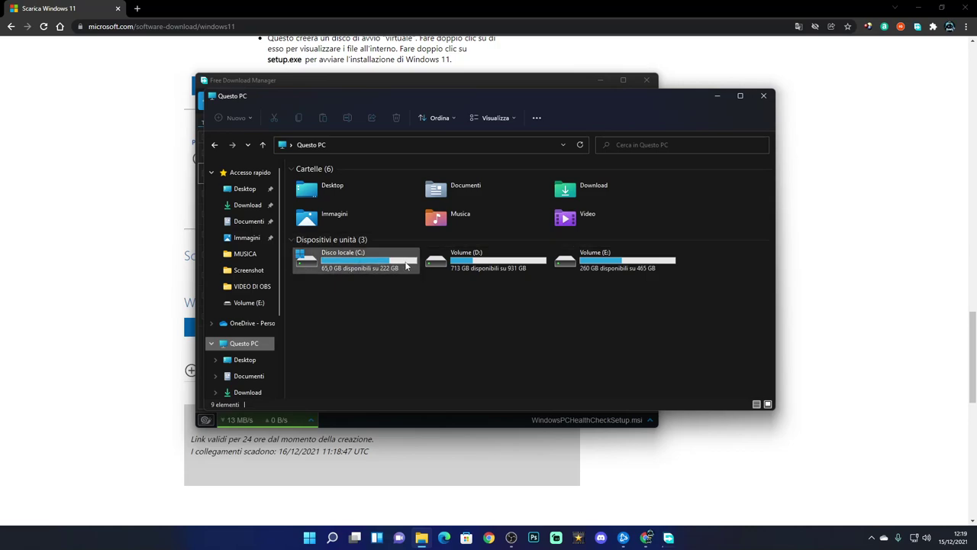
mouse_move(362, 274)
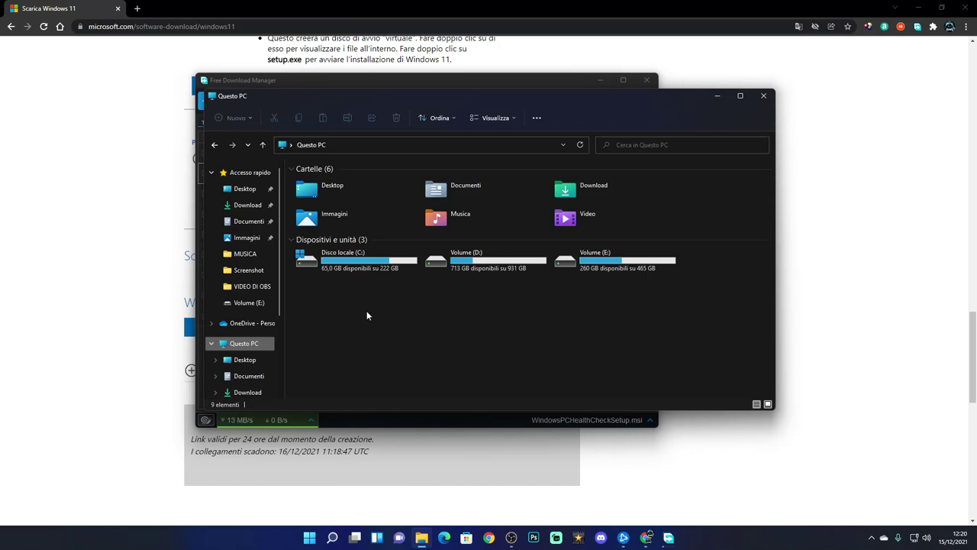
drag(322, 95, 307, 270)
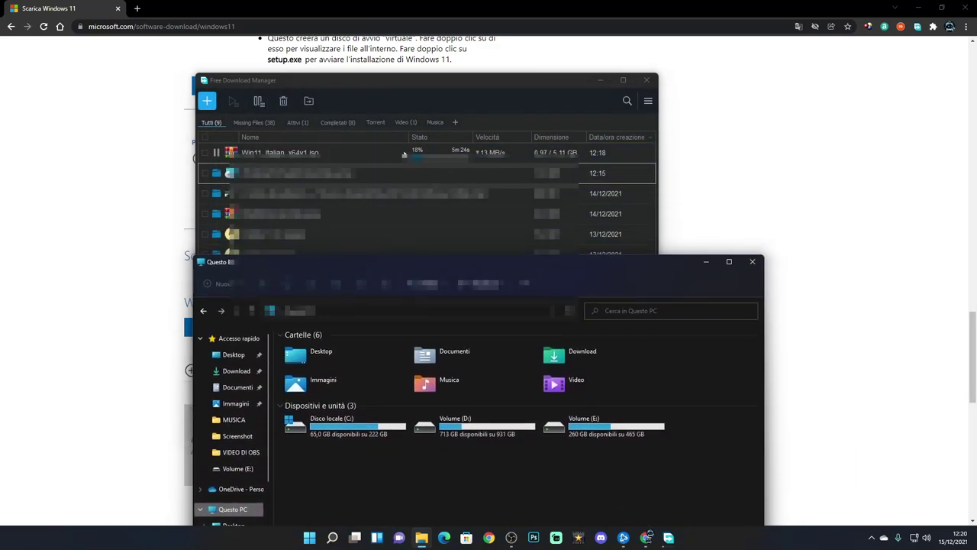
drag(375, 265, 398, 230)
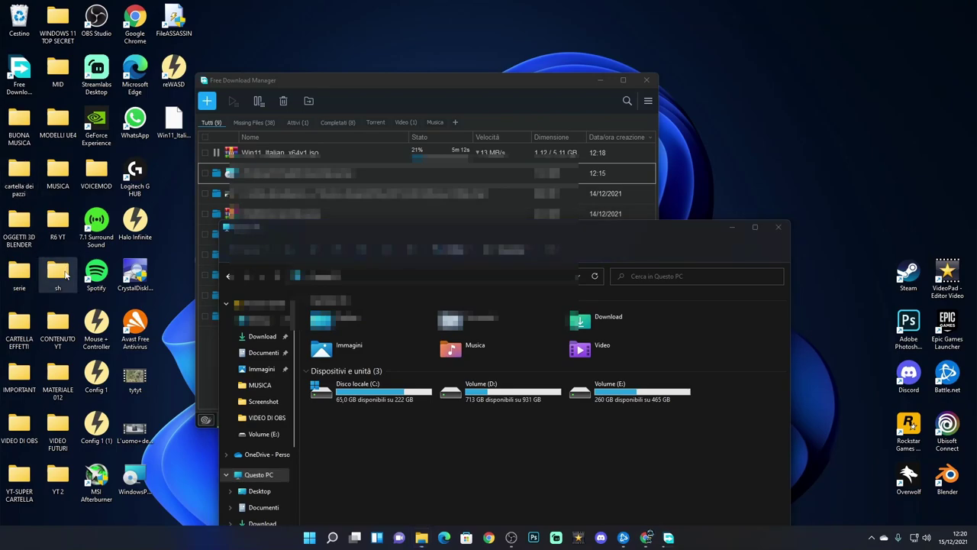
Move the Microsoft Activation Scripts archive from the sh folder onto the desktop and close the folder.
double_click(66, 277)
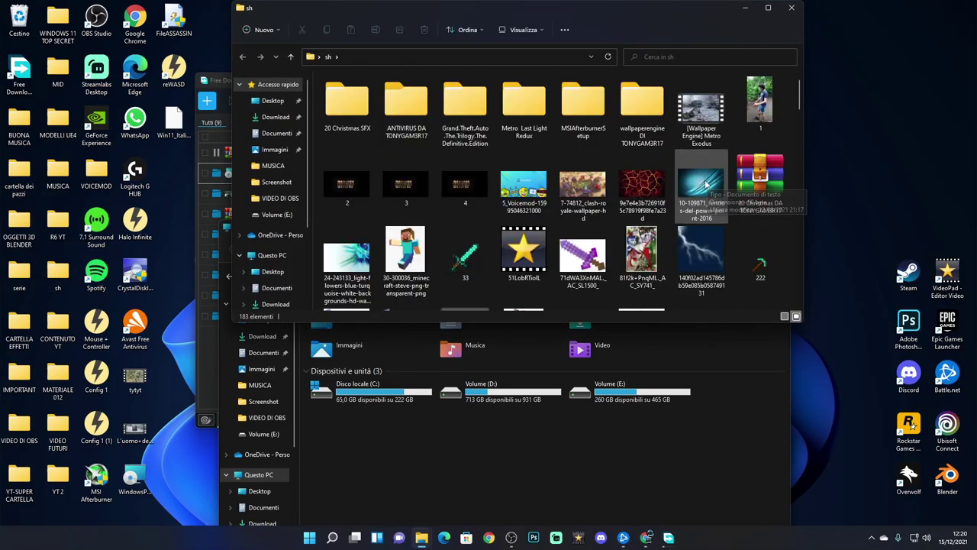
click(768, 181)
scroll(760, 185, down, 2)
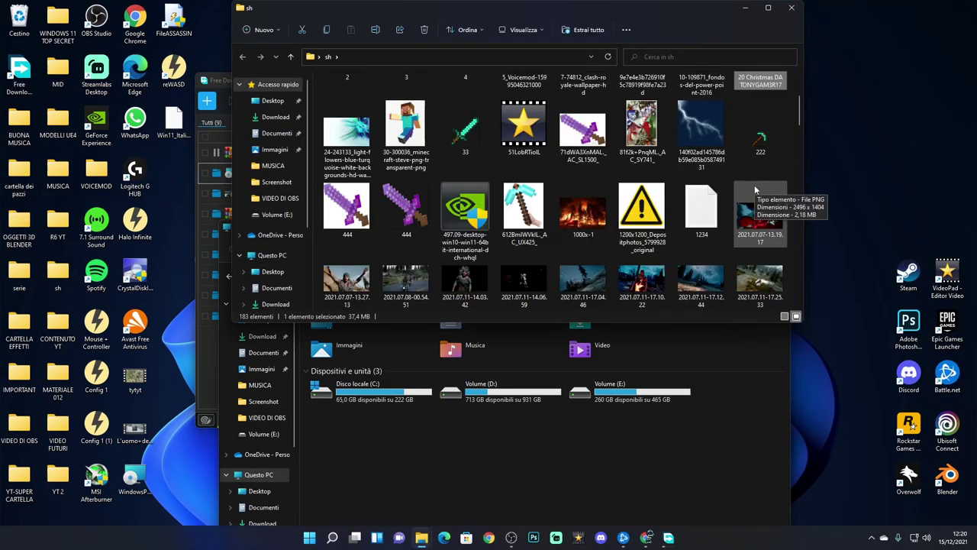
scroll(754, 190, down, 10)
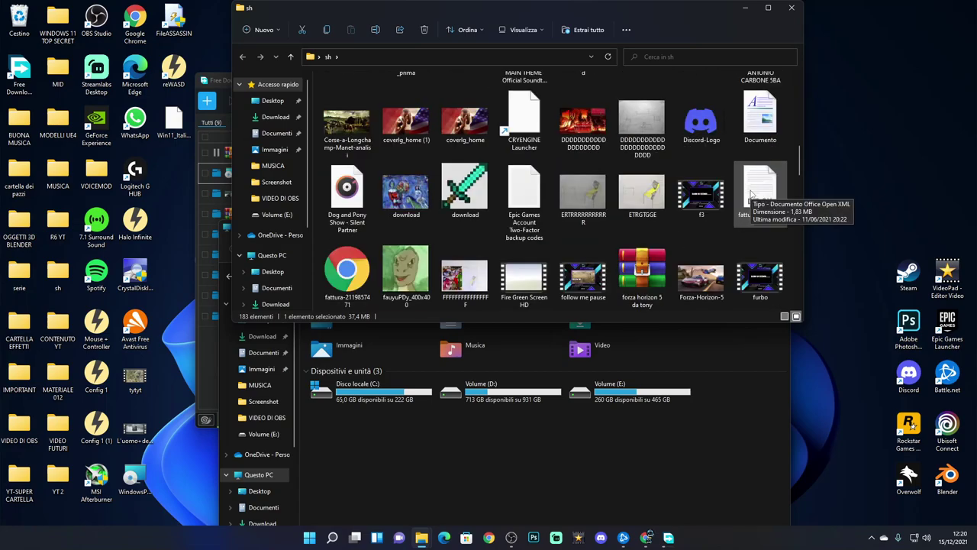
scroll(752, 191, down, 1)
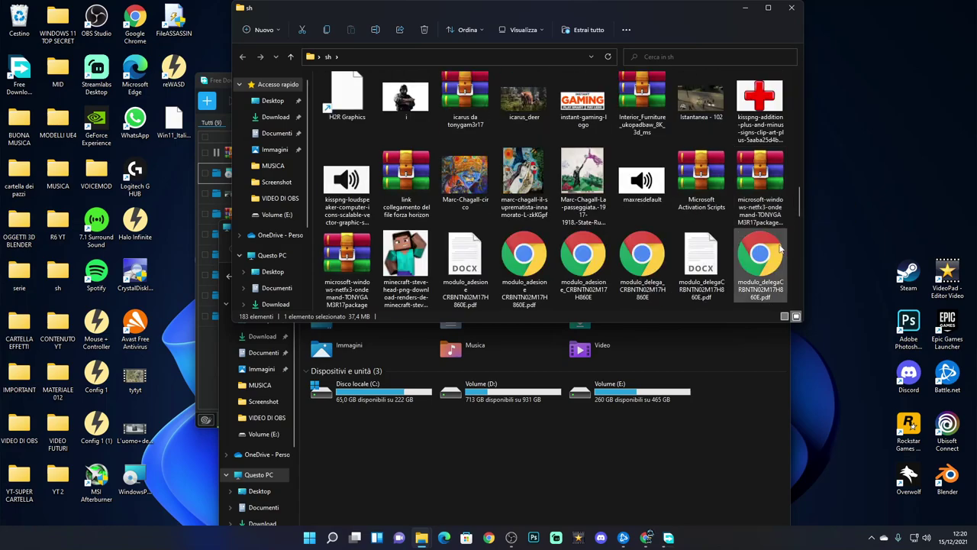
click(711, 176)
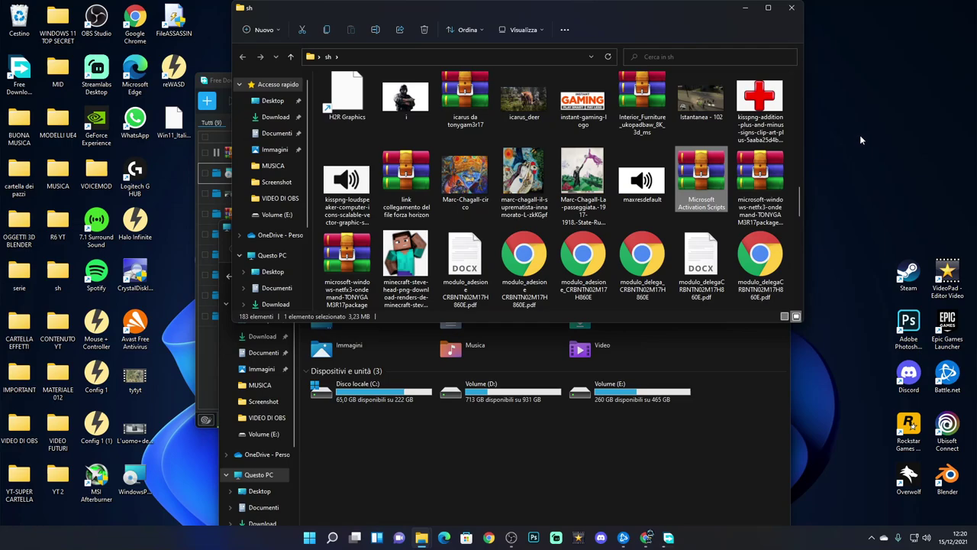
drag(696, 183, 854, 130)
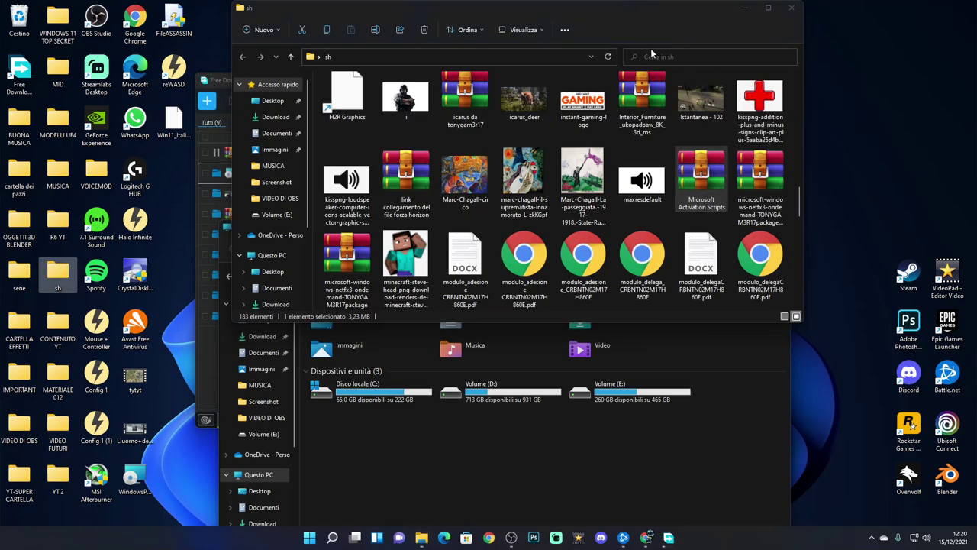
click(791, 8)
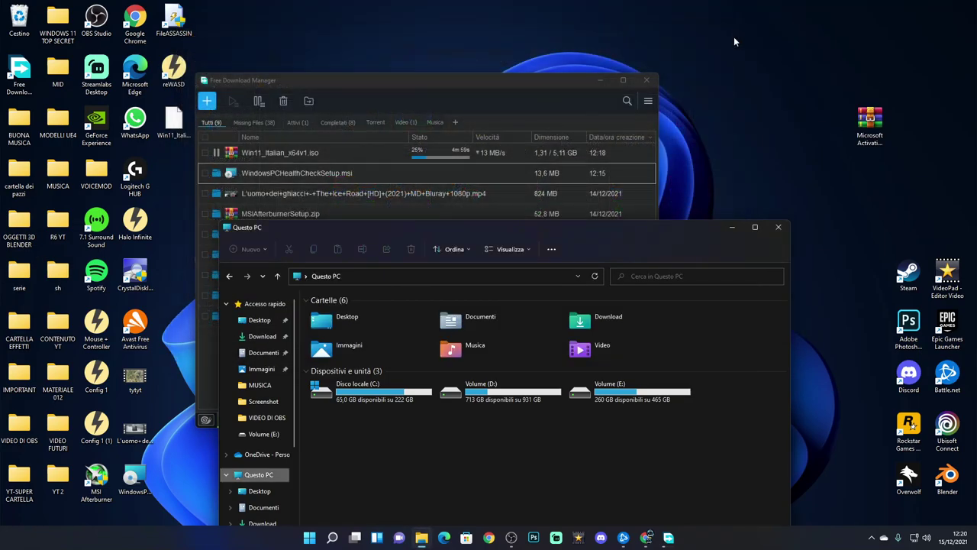
Extract the Microsoft Activation Scripts archive on the desktop into a folder of its own name.
drag(623, 235, 510, 92)
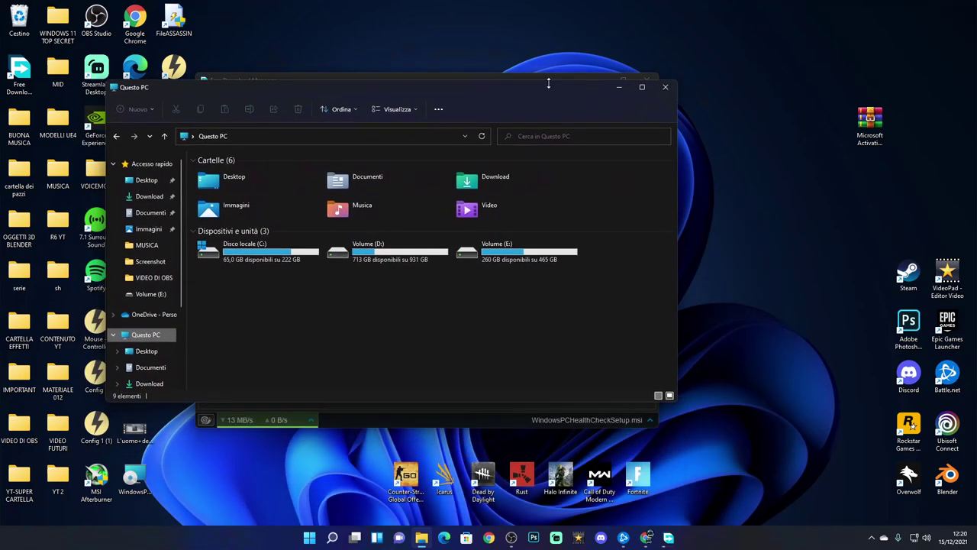
click(870, 122)
right_click(870, 122)
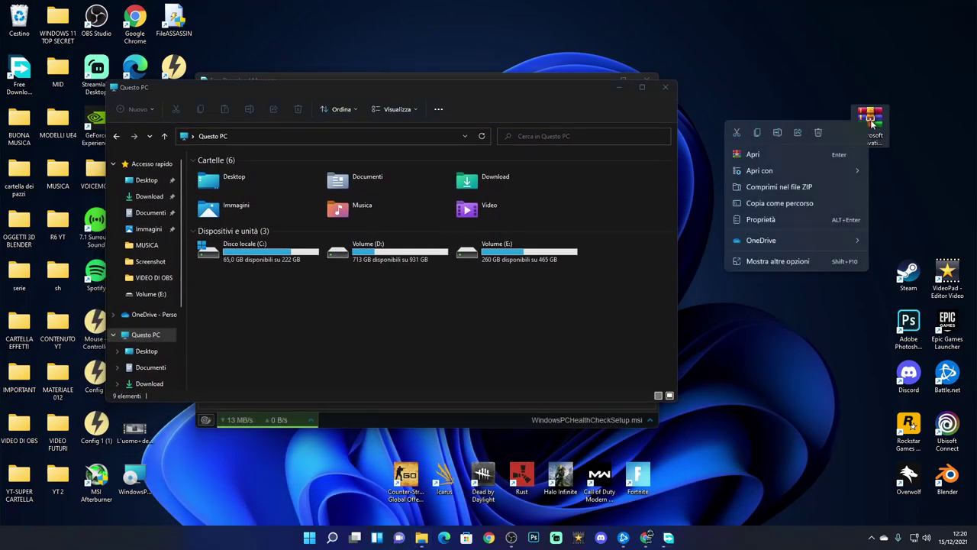
click(777, 261)
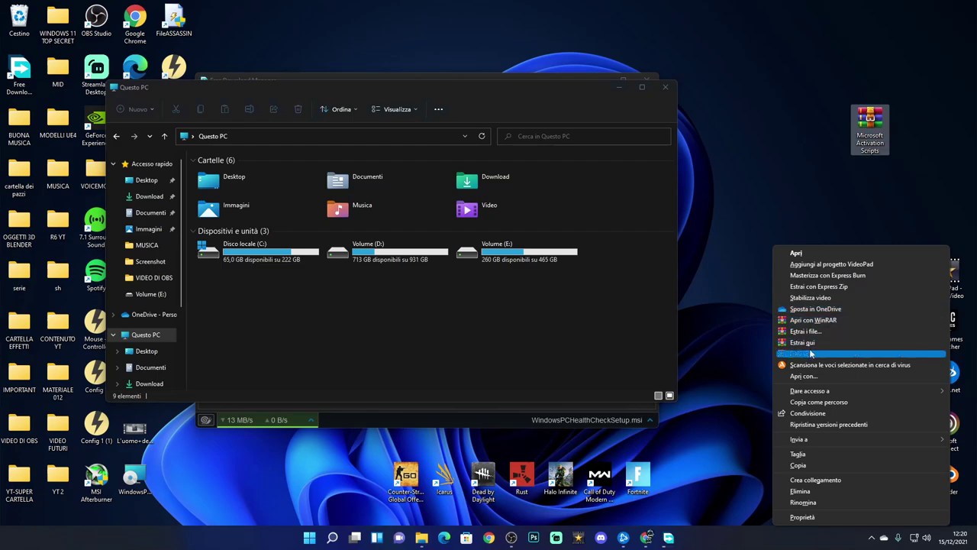
click(811, 354)
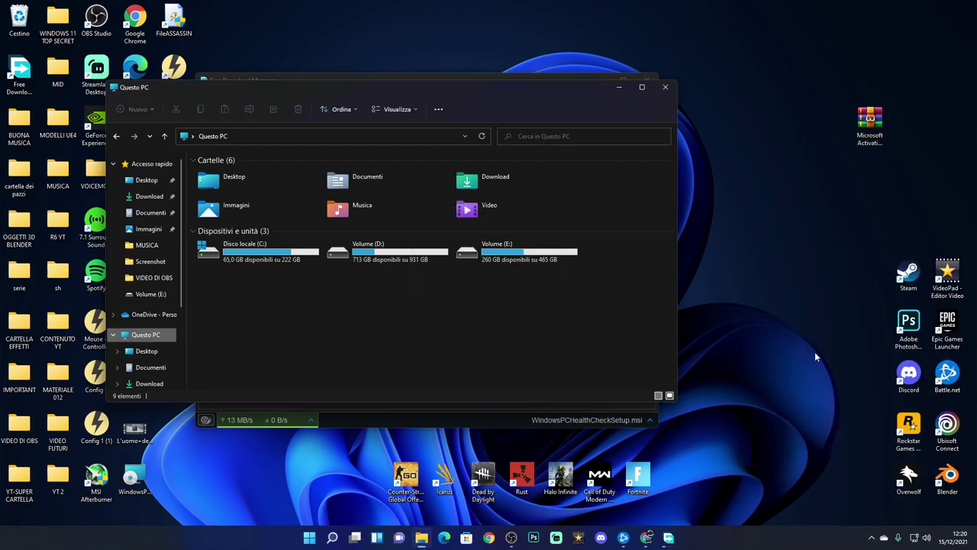
drag(298, 90, 413, 81)
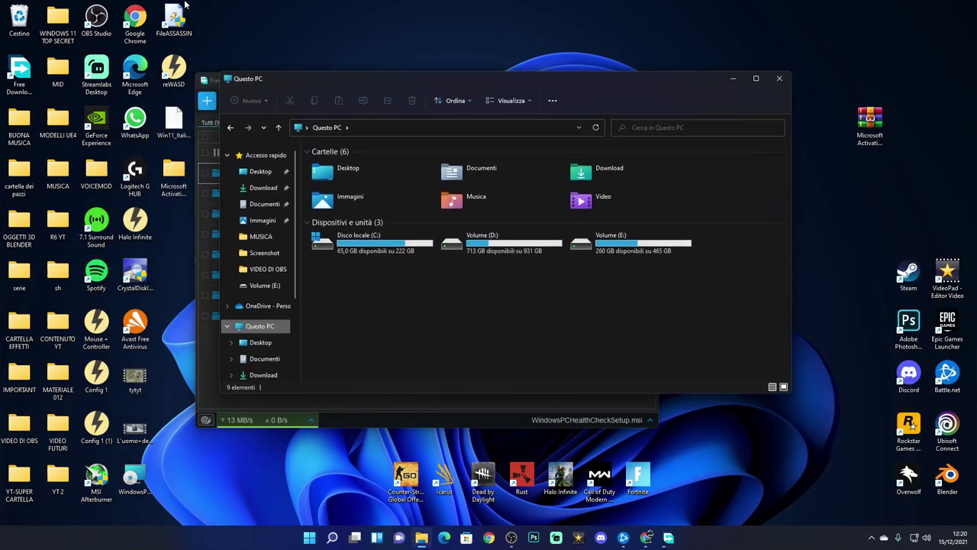
Inspect the extracted Microsoft Activation Scripts folder and put it away with its archive in the desktop's sh folder.
drag(164, 169, 915, 121)
double_click(909, 122)
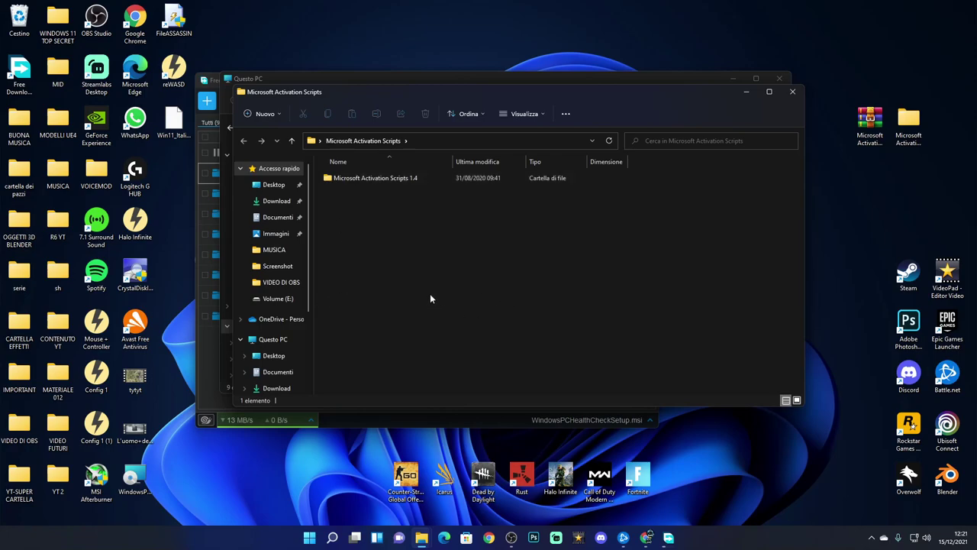
click(793, 93)
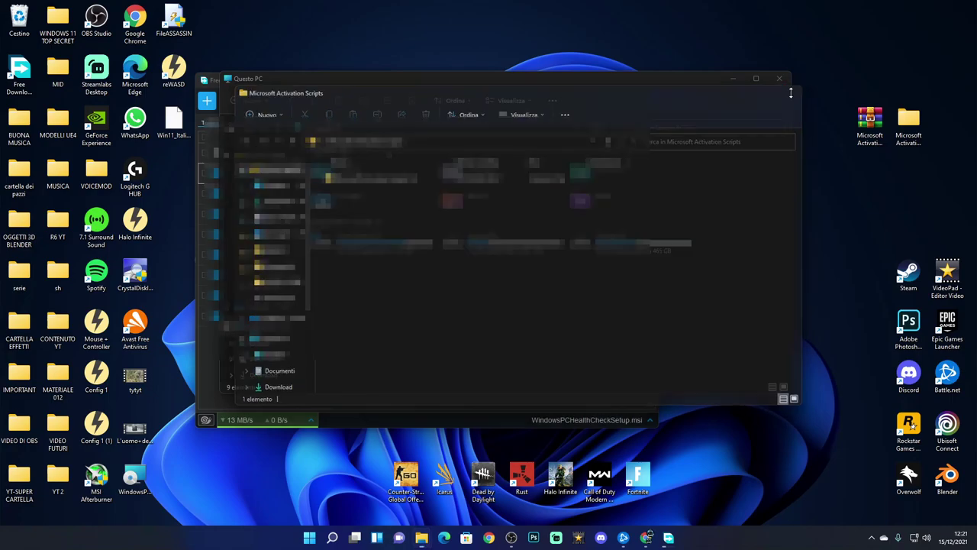
drag(905, 118, 58, 280)
drag(426, 77, 491, 41)
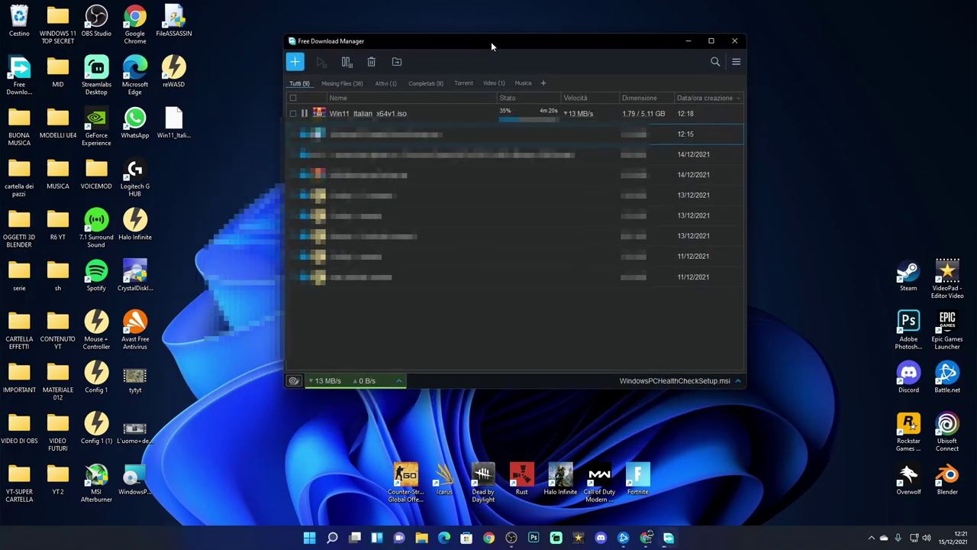